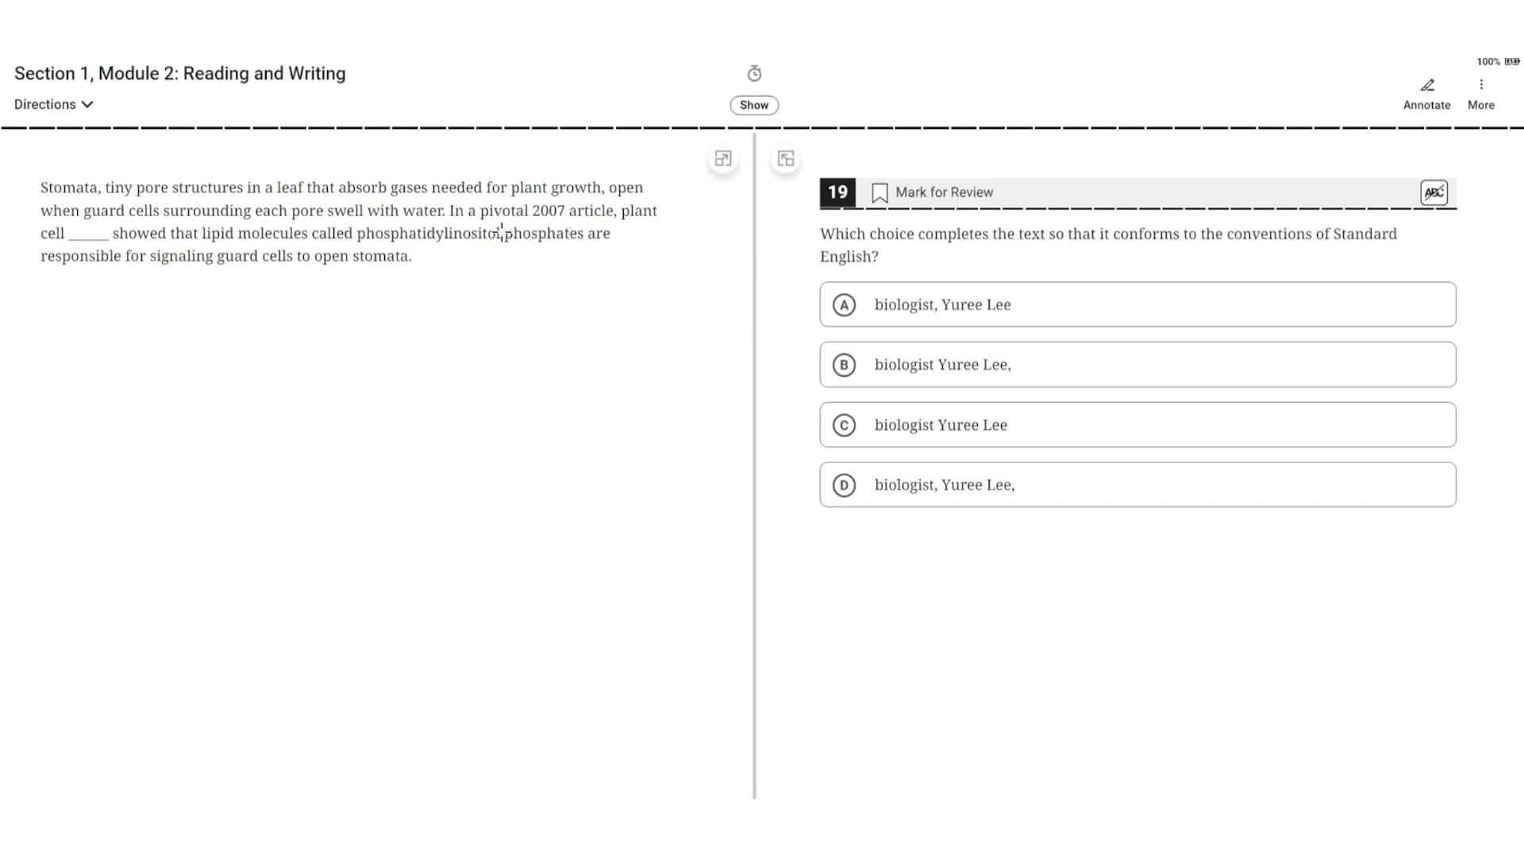
Step: Mark red X's beside choices A, B and D, then a green check beside choice C, 'biologist Yuree Lee'
mouse_move(762, 292)
left_mouse_down()
mouse_move(795, 317)
mouse_move(762, 319)
mouse_move(807, 346)
mouse_move(807, 378)
left_mouse_up()
mouse_move(812, 457)
left_mouse_down()
mouse_move(787, 494)
mouse_move(817, 488)
left_mouse_up()
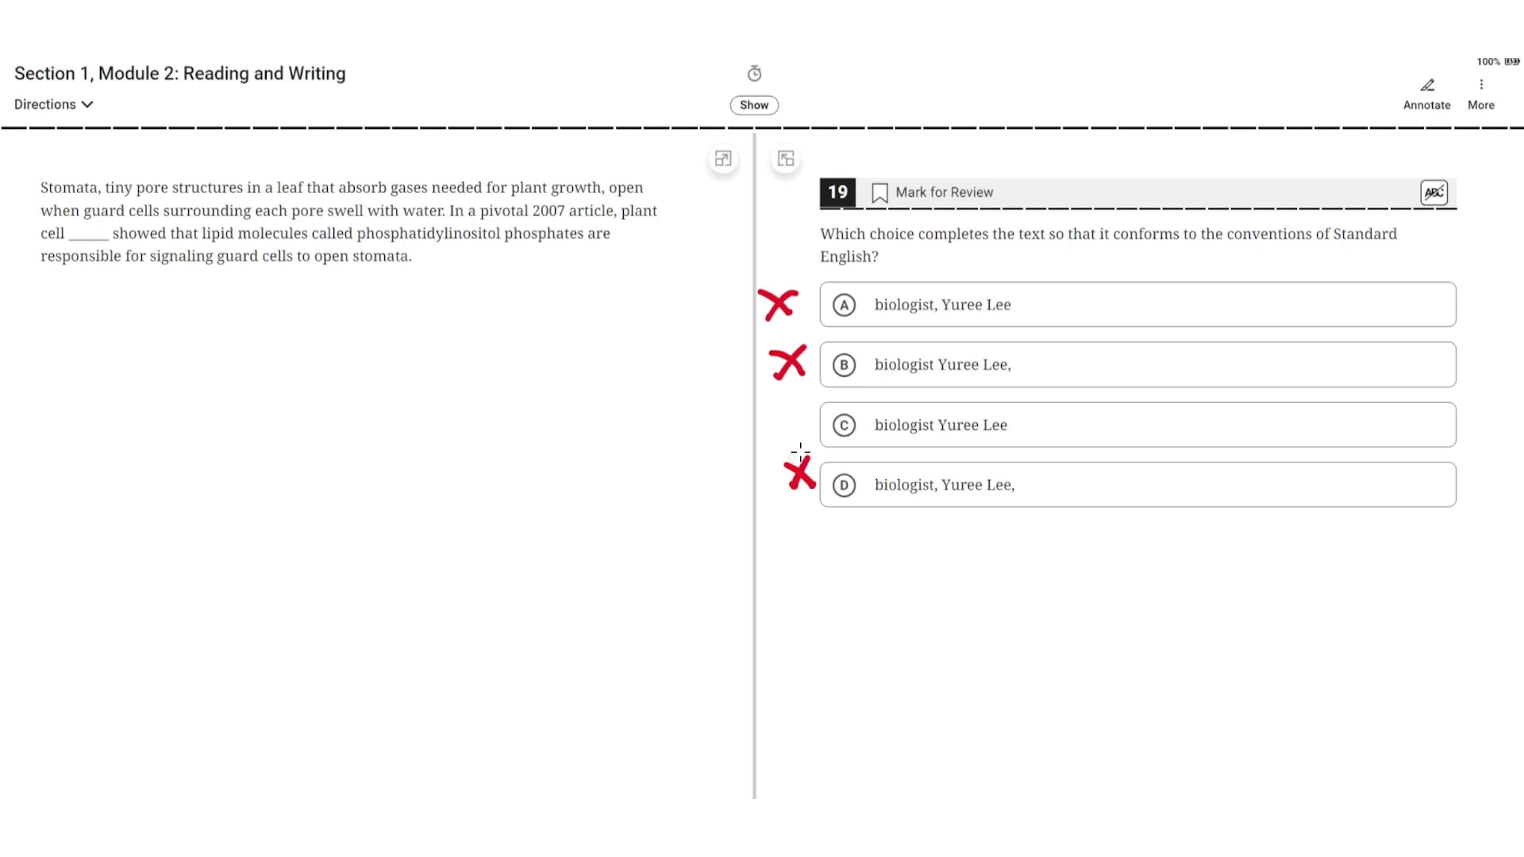
left_click_drag(762, 419, 807, 407)
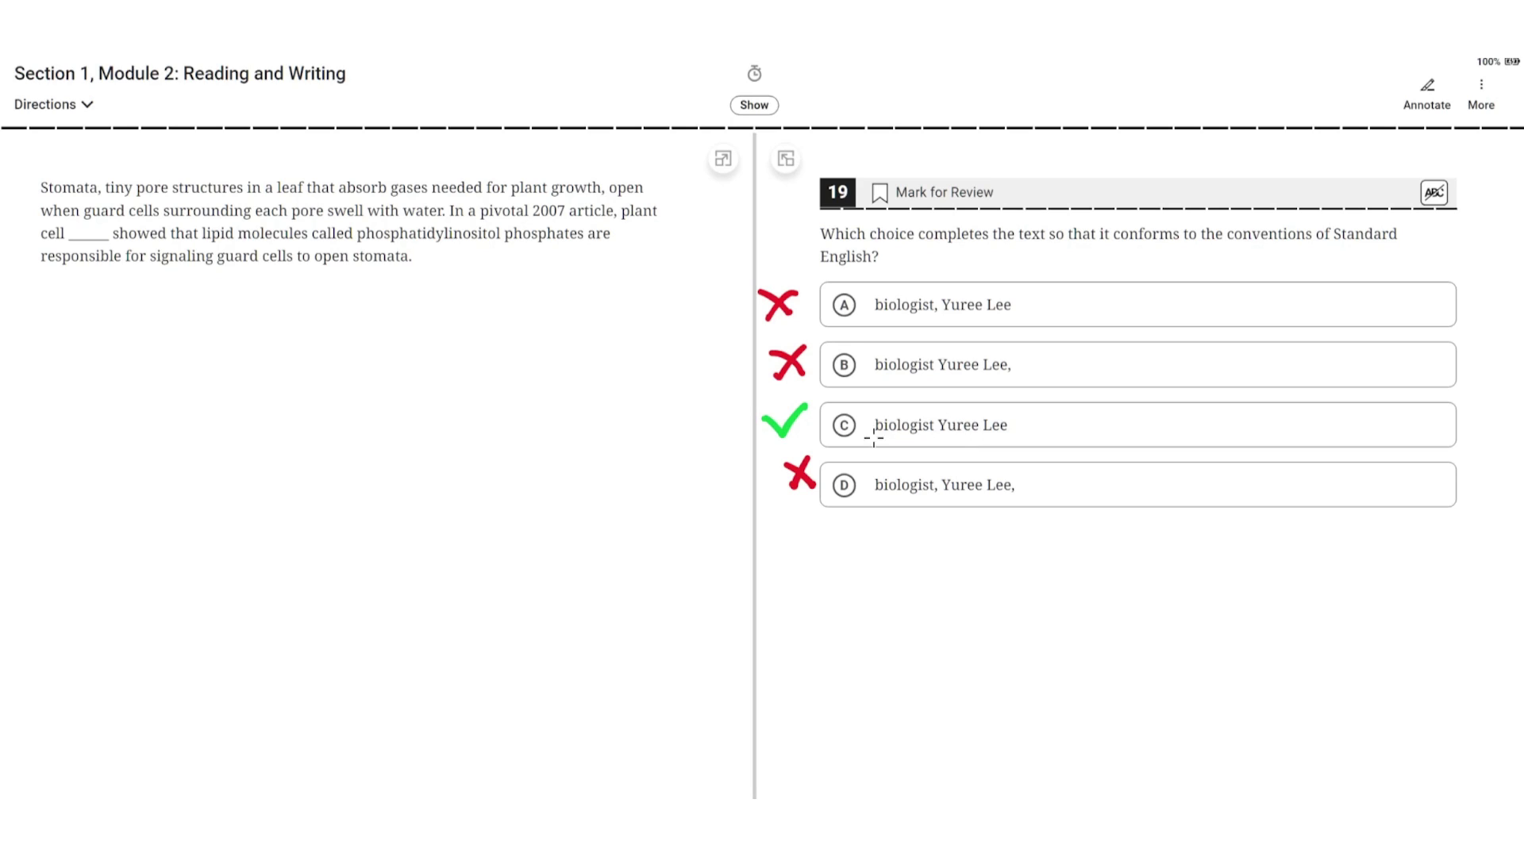